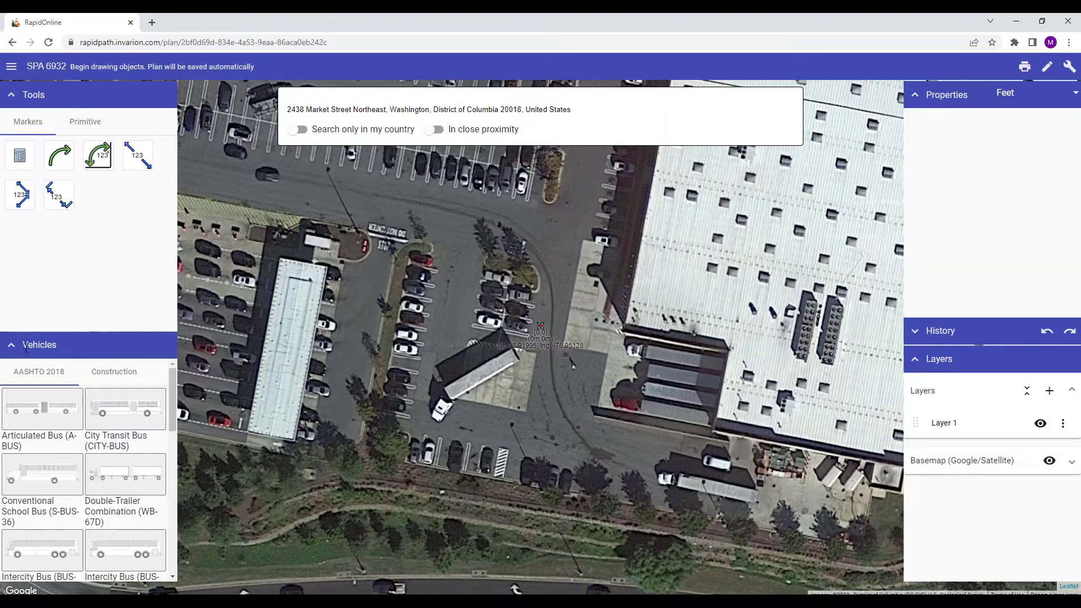
Browse the construction vehicle library, then return to the AASHTO 2018 vehicle list.
{"action": "left_click", "coordinate": [107, 378]}
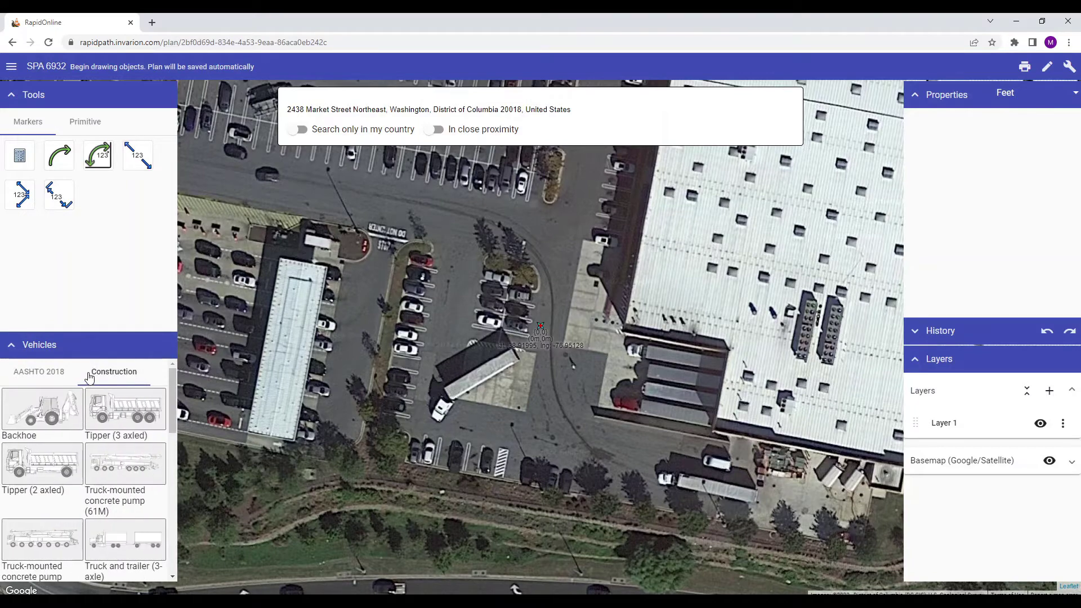
{"action": "scroll", "coordinate": [162, 413], "scroll_direction": "down", "scroll_amount": 5}
{"action": "scroll", "coordinate": [85, 422], "scroll_direction": "up", "scroll_amount": 5}
{"action": "left_click", "coordinate": [44, 375]}
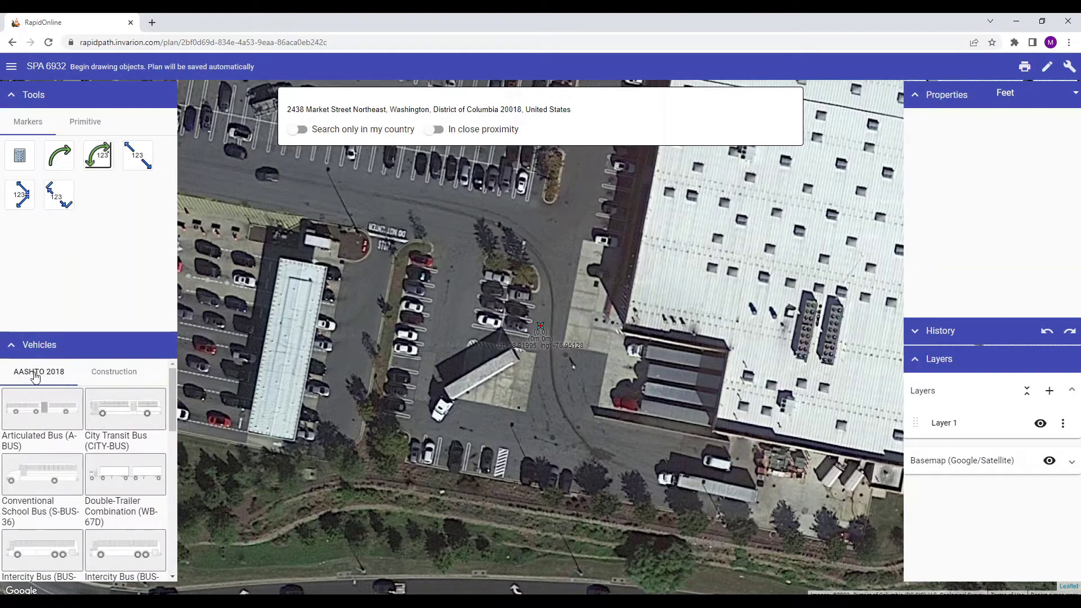
{"action": "left_click", "coordinate": [133, 376]}
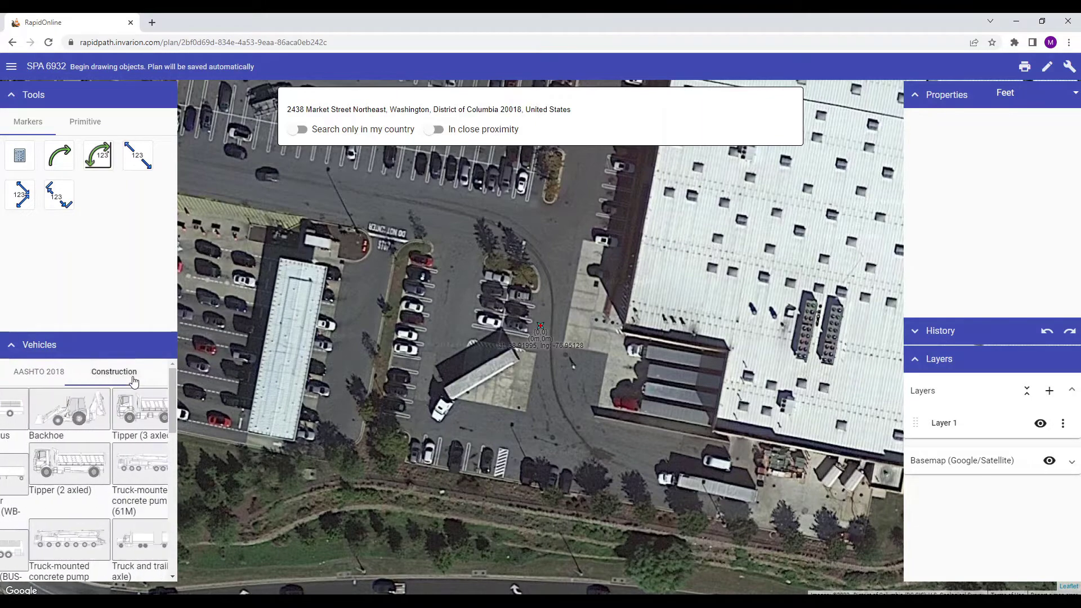
{"action": "mouse_move", "coordinate": [171, 387]}
{"action": "left_mouse_down"}
{"action": "mouse_move", "coordinate": [167, 528]}
{"action": "mouse_move", "coordinate": [166, 381]}
{"action": "left_mouse_up"}
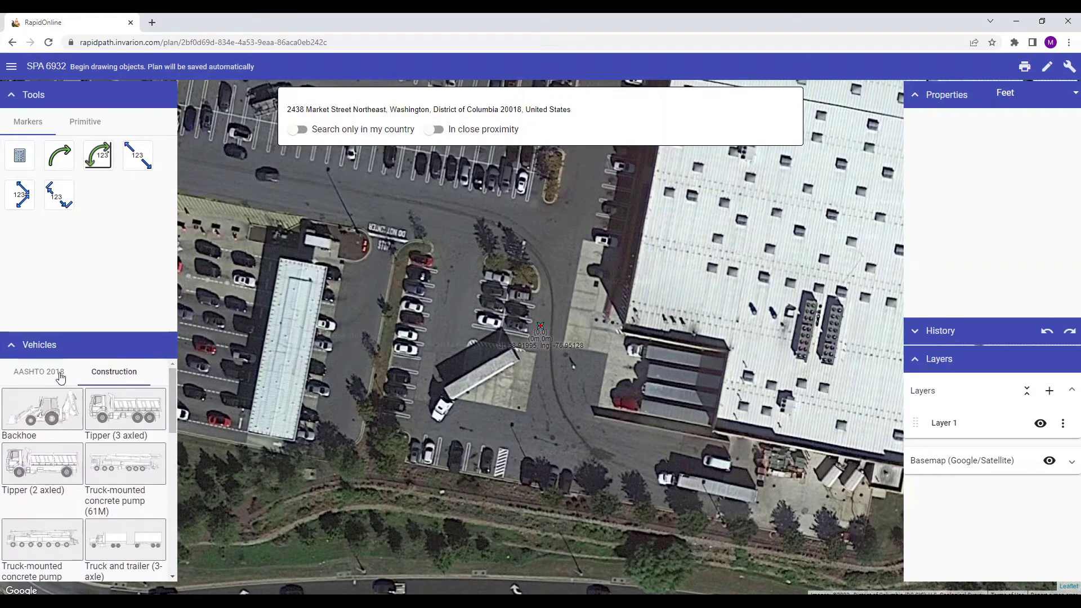
{"action": "left_click", "coordinate": [29, 374]}
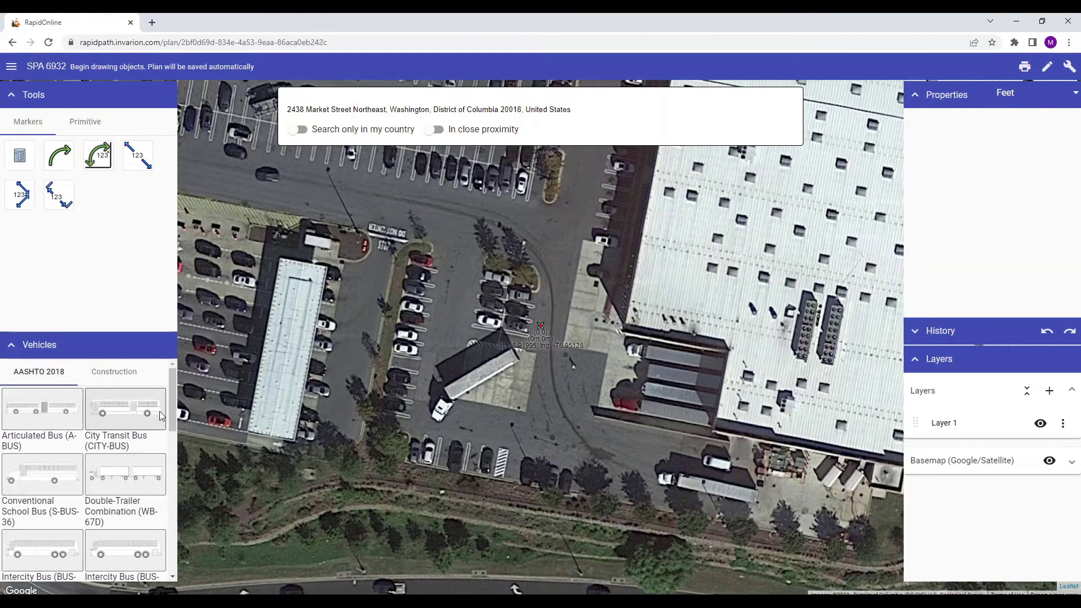
{"action": "left_click_drag", "start_coordinate": [171, 389], "coordinate": [171, 421]}
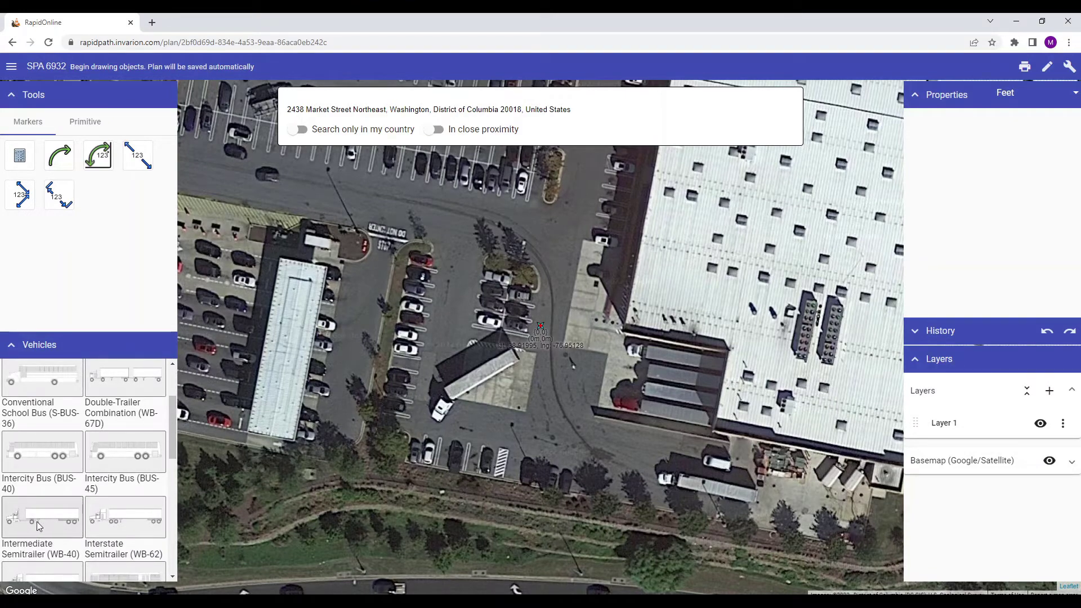
Place the WB-40 semitrailer in the upper aisle, rotated to line up with it and nudged left.
{"action": "left_click_drag", "start_coordinate": [37, 522], "coordinate": [387, 194]}
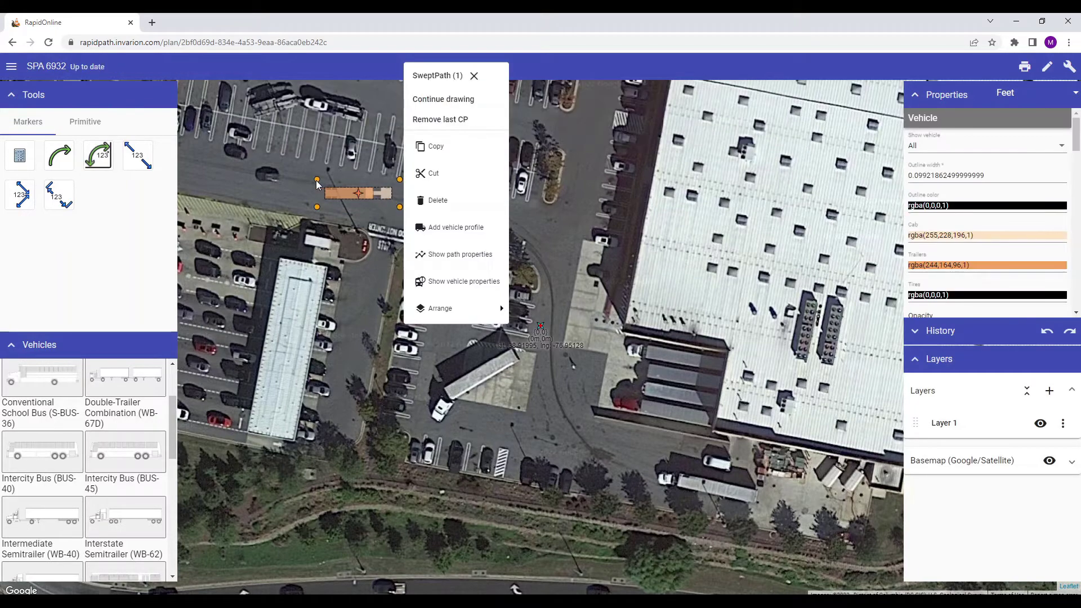
{"action": "left_click_drag", "start_coordinate": [317, 182], "coordinate": [315, 173]}
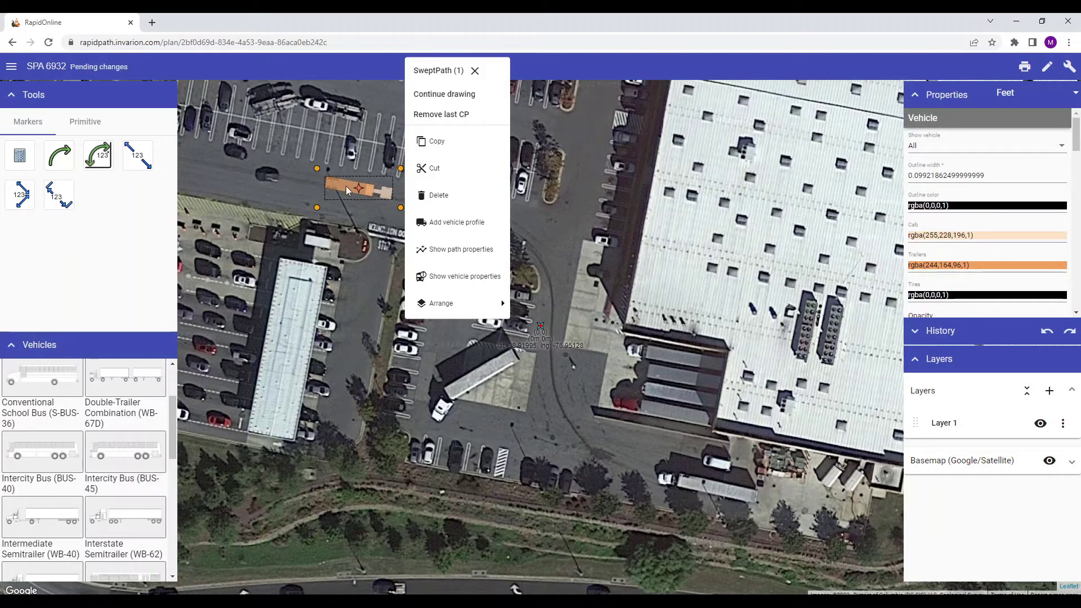
{"action": "left_click_drag", "start_coordinate": [357, 191], "coordinate": [354, 192]}
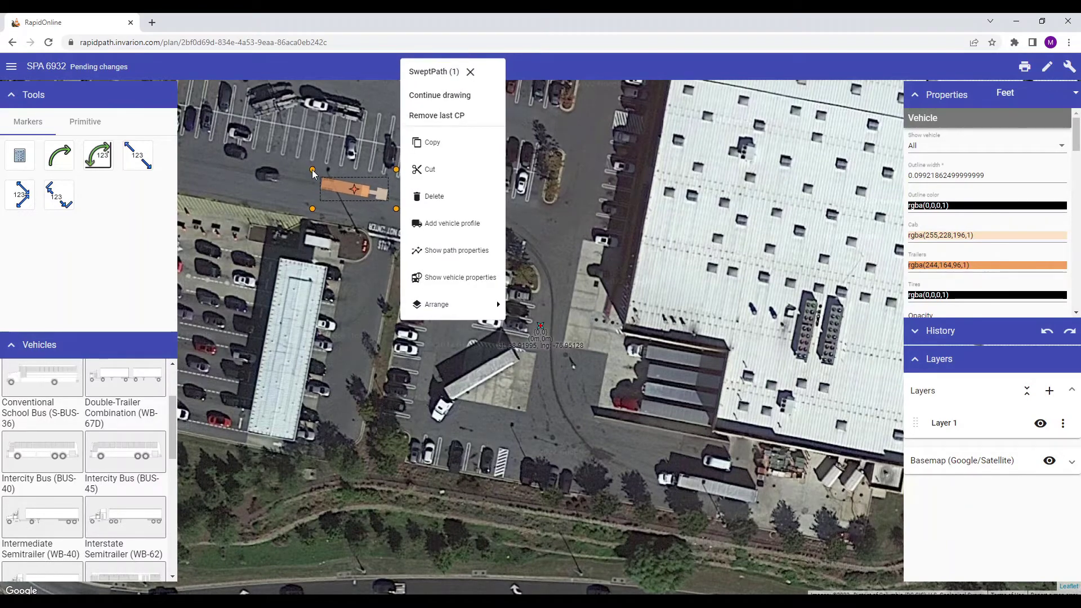
{"action": "left_click", "coordinate": [329, 227]}
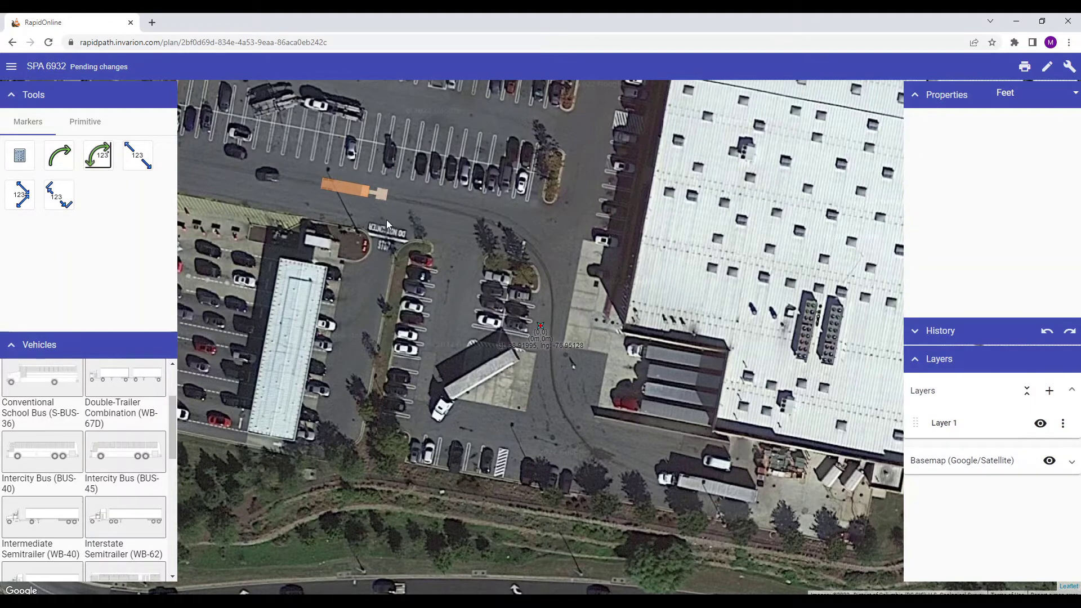
{"action": "scroll", "coordinate": [349, 189], "scroll_direction": "up", "scroll_amount": 2}
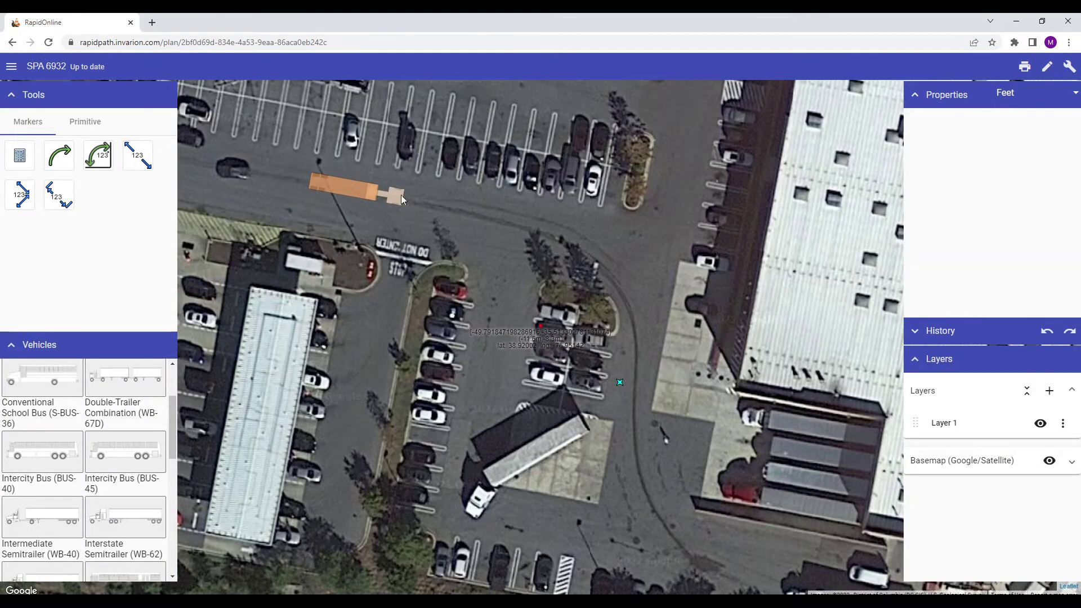
{"action": "scroll", "coordinate": [371, 187], "scroll_direction": "down", "scroll_amount": 1}
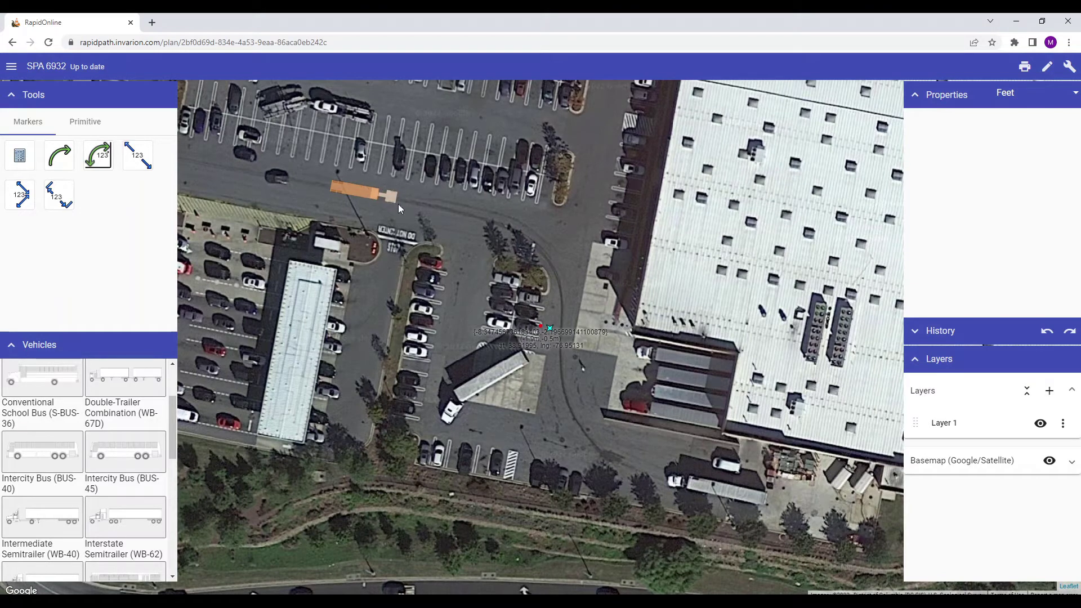
Select the semitrailer and inspect its cab, trailer and tire colours.
{"action": "left_click", "coordinate": [368, 195]}
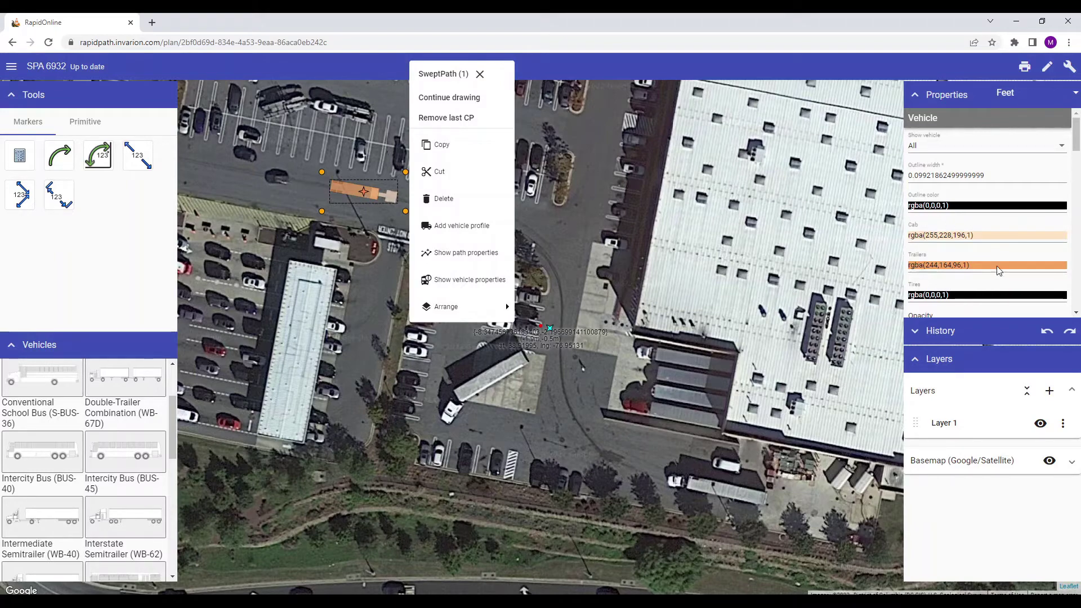
{"action": "scroll", "coordinate": [997, 212], "scroll_direction": "down", "scroll_amount": 1}
{"action": "left_click", "coordinate": [997, 212]}
{"action": "left_click", "coordinate": [989, 239]}
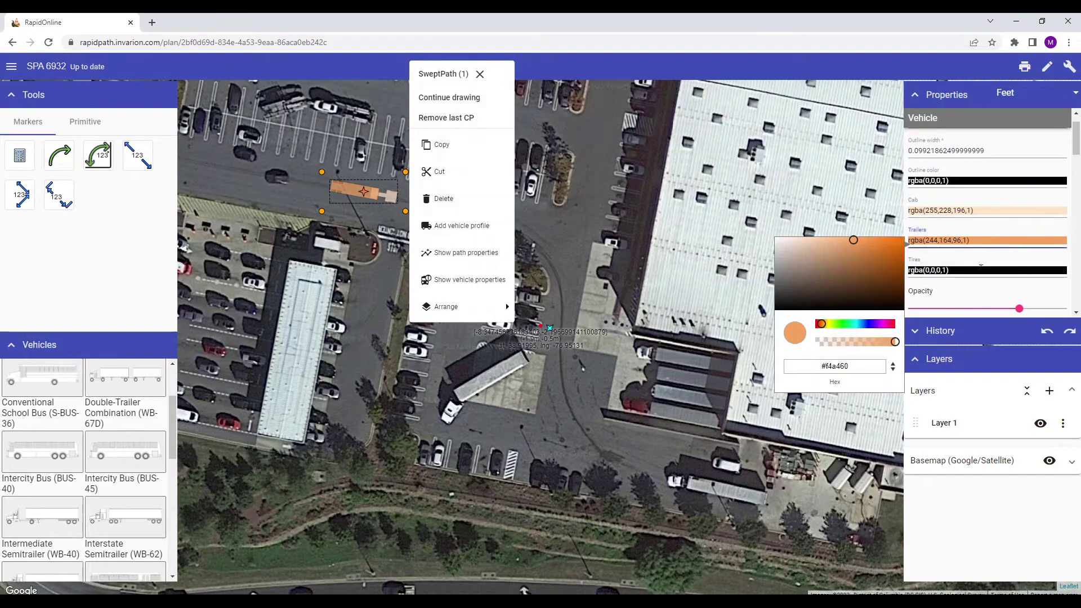
{"action": "left_click", "coordinate": [981, 269]}
{"action": "left_click", "coordinate": [979, 210]}
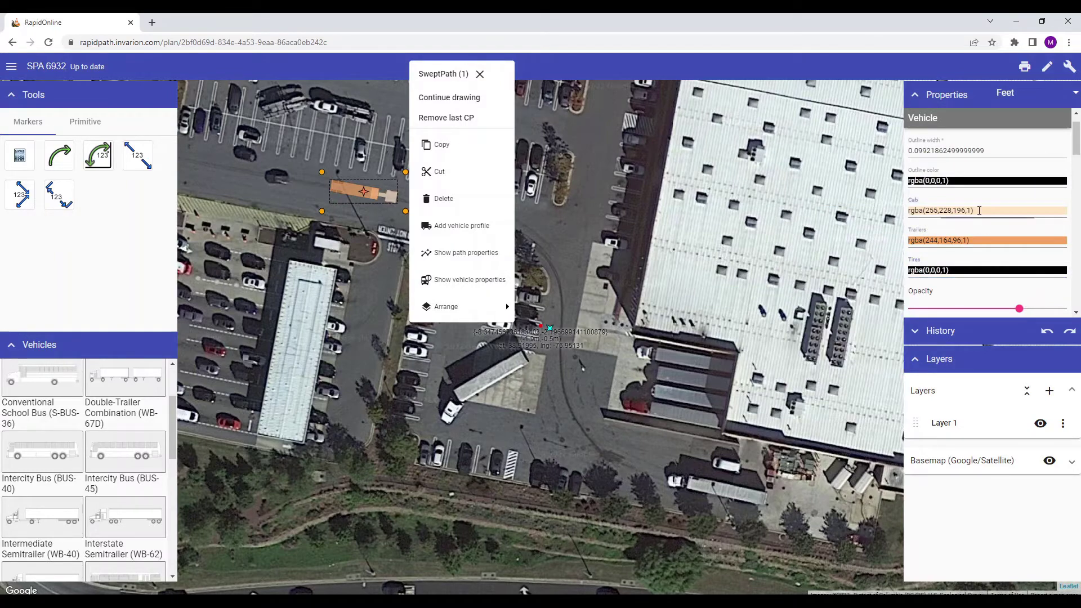
{"action": "left_click", "coordinate": [957, 241]}
{"action": "left_click", "coordinate": [957, 269]}
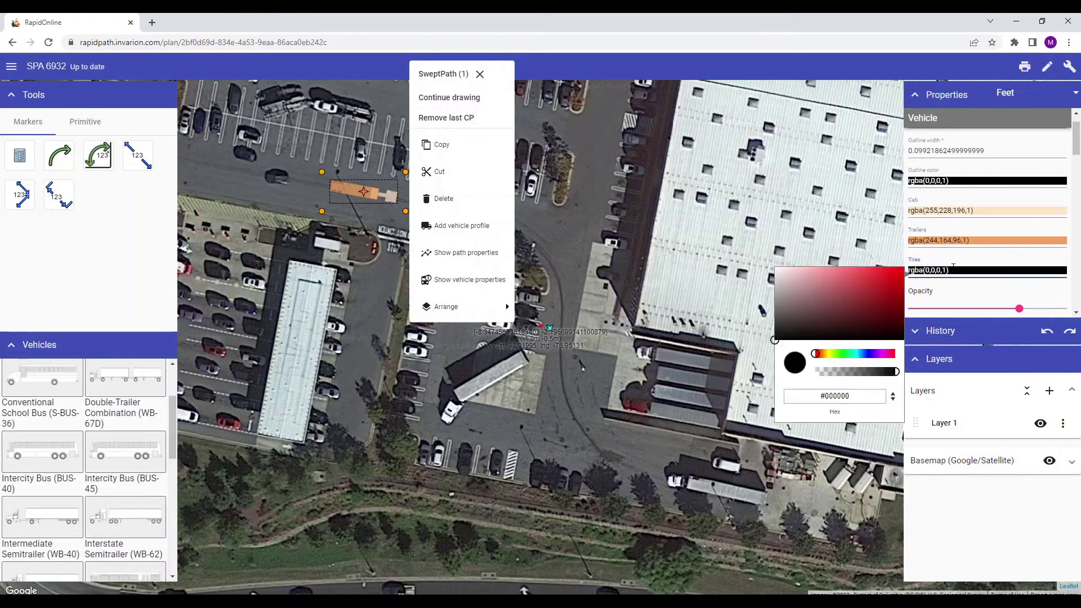
{"action": "left_click", "coordinate": [1000, 151]}
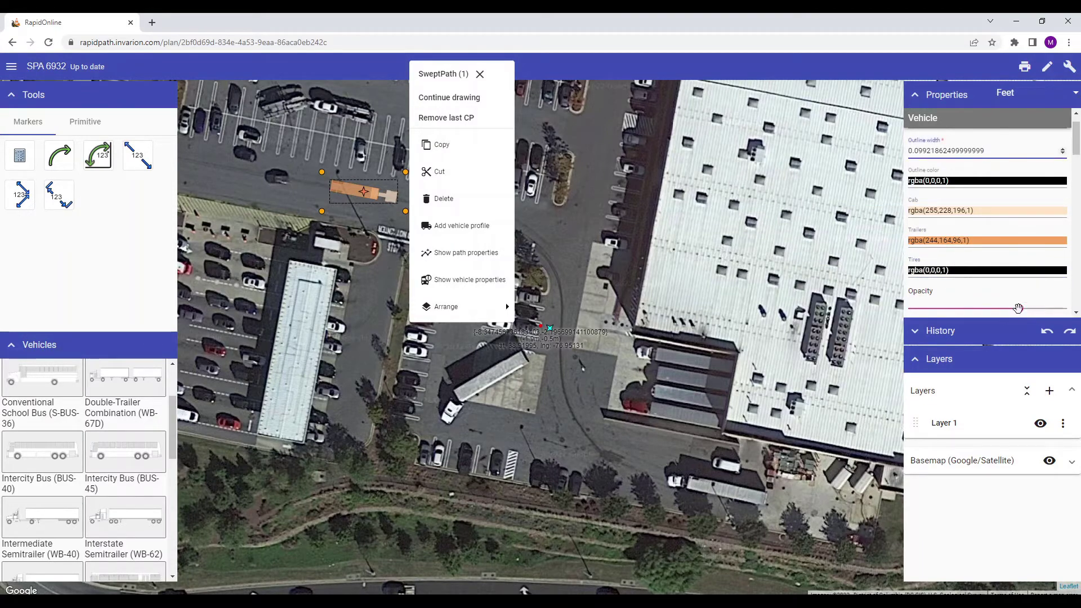
Lower the semitrailer's opacity to 0.7.
{"action": "mouse_move", "coordinate": [1019, 308]}
{"action": "left_mouse_down"}
{"action": "mouse_move", "coordinate": [988, 304]}
{"action": "mouse_move", "coordinate": [1012, 304]}
{"action": "left_mouse_up"}
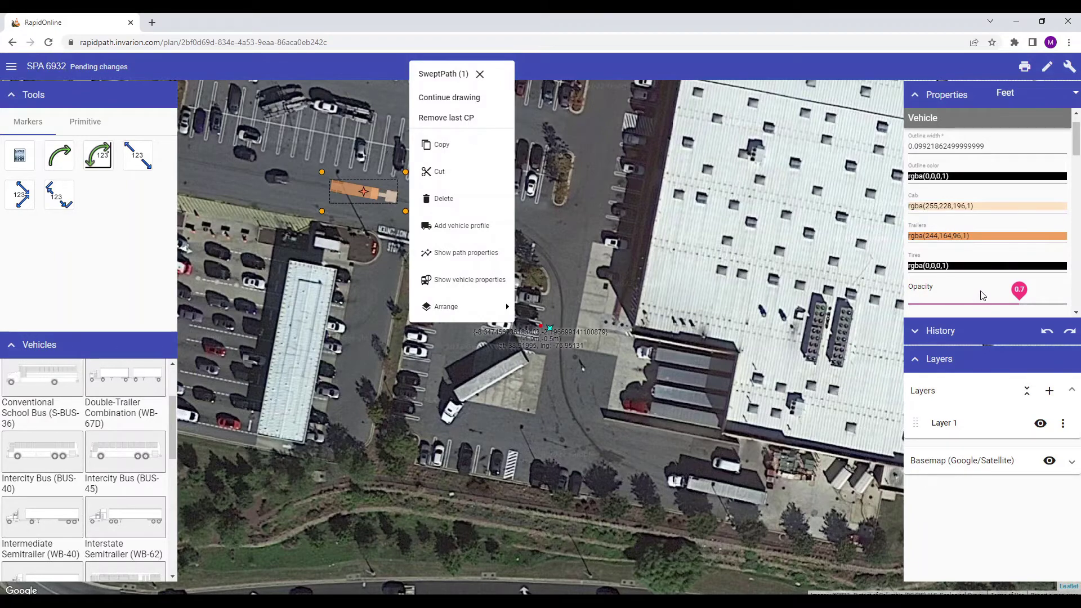
{"action": "scroll", "coordinate": [1077, 162], "scroll_direction": "down", "scroll_amount": 2}
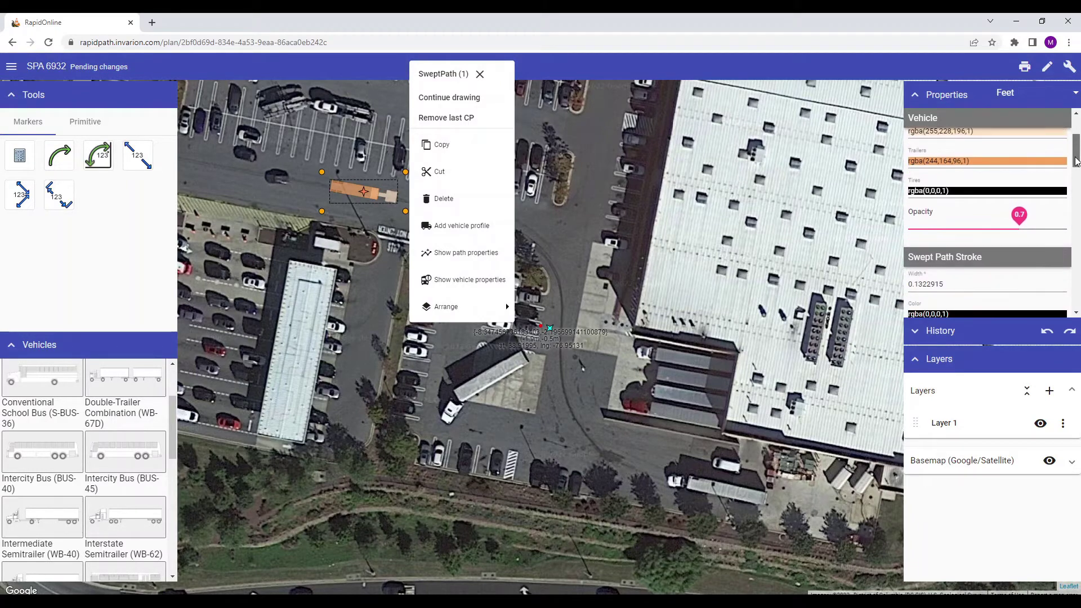
{"action": "scroll", "coordinate": [1077, 162], "scroll_direction": "up", "scroll_amount": 2}
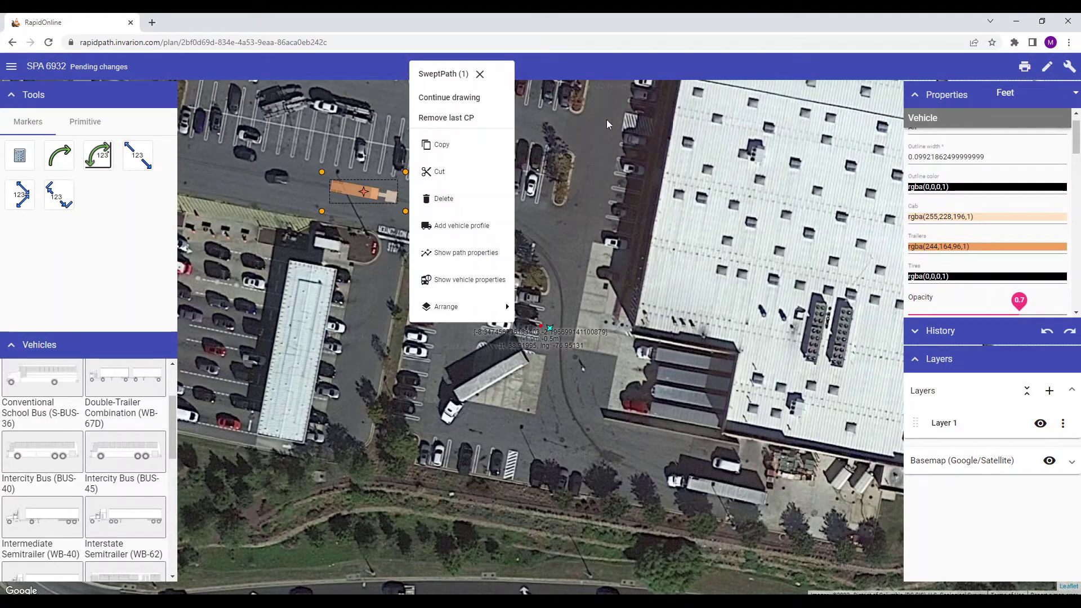
Resume drawing the semitrailer's swept path with Continue drawing.
{"action": "left_click", "coordinate": [461, 100]}
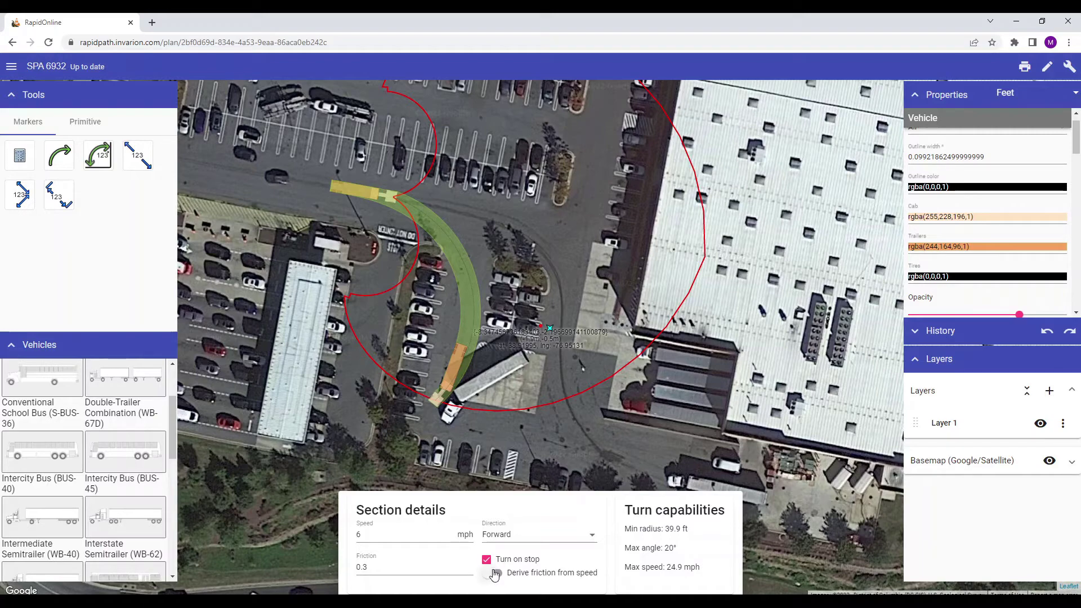
Try a section speed of 20 with speed-derived friction, then settle on 6 mph.
{"action": "left_click_drag", "start_coordinate": [406, 538], "coordinate": [361, 534]}
{"action": "type", "text": "20"}
{"action": "left_click", "coordinate": [496, 574]}
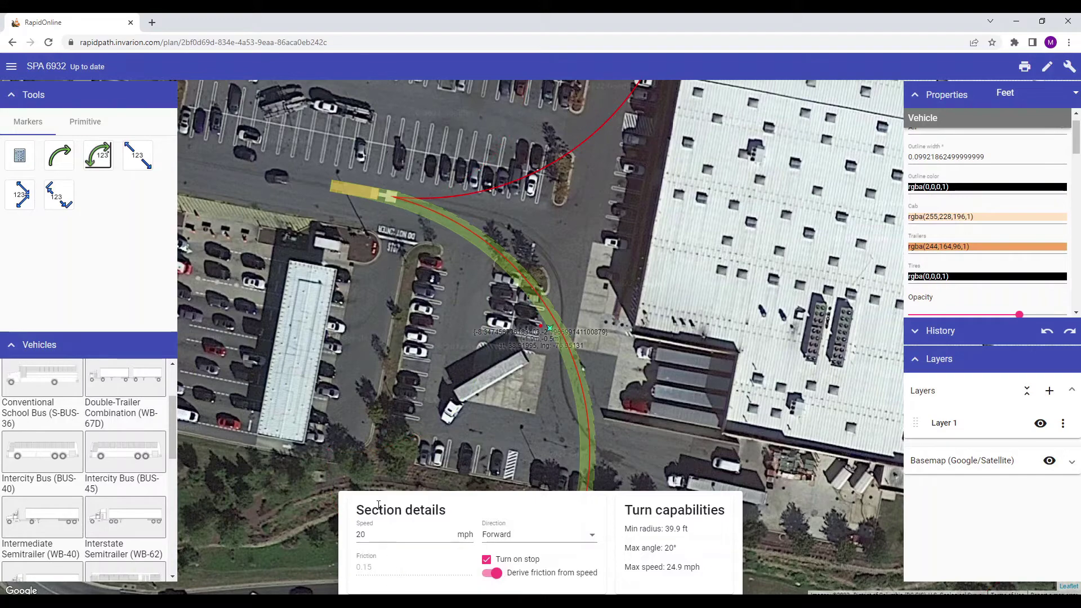
{"action": "left_click", "coordinate": [497, 574]}
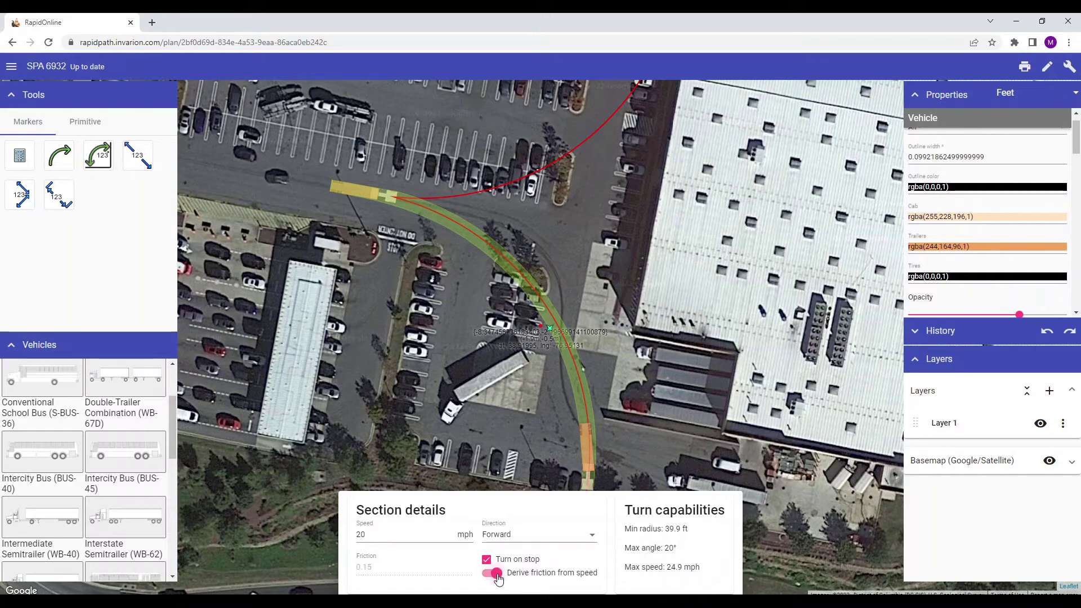
{"action": "left_click_drag", "start_coordinate": [396, 533], "coordinate": [340, 539]}
{"action": "type", "text": "6"}
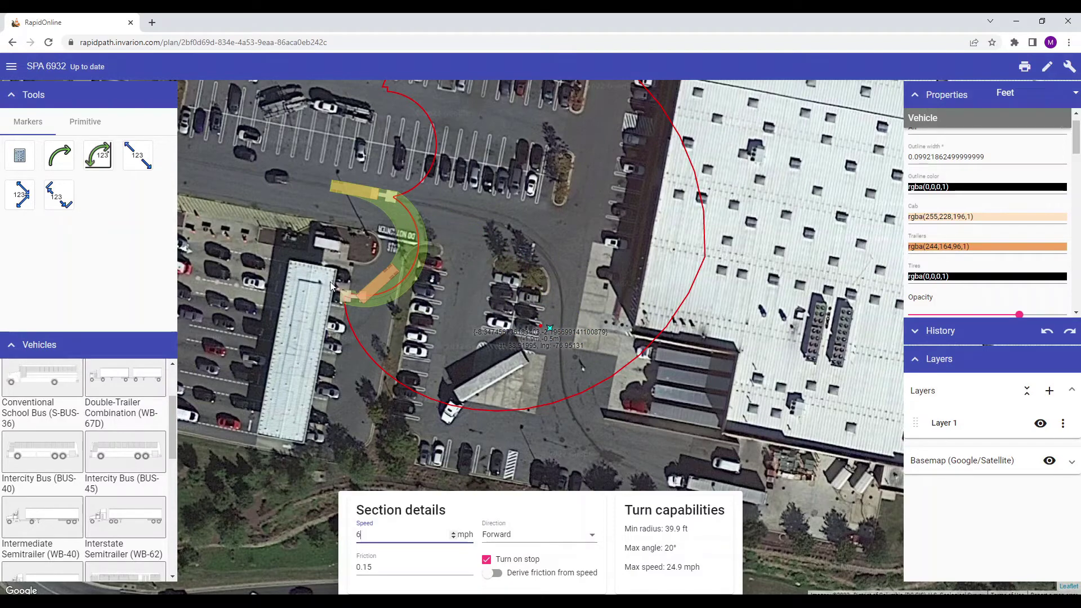
Fix the end of the first path section and begin re-entering the section speed.
{"action": "left_click", "coordinate": [377, 110]}
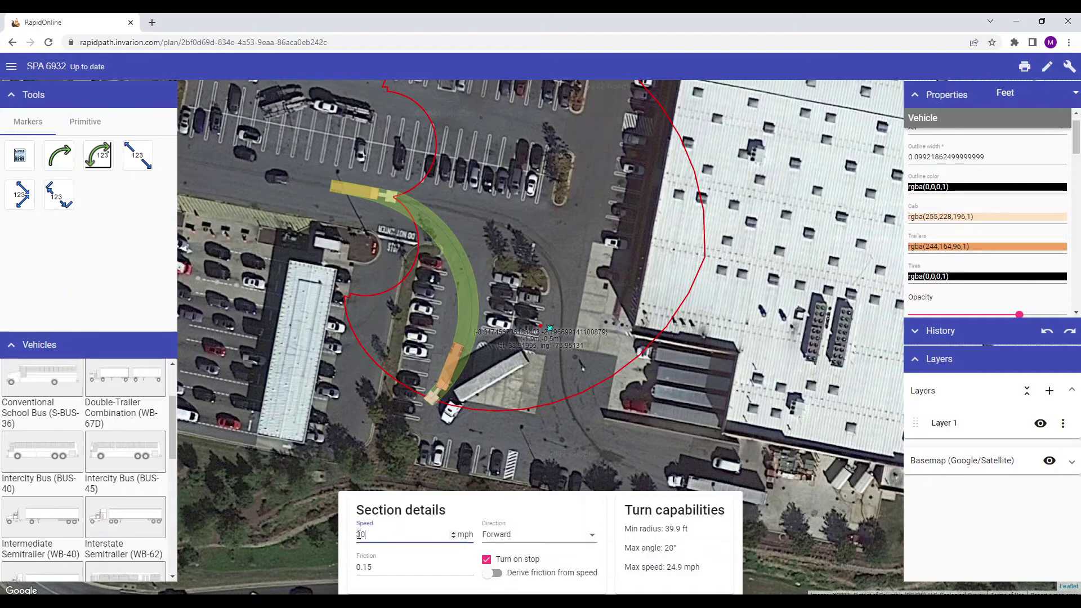
{"action": "type", "text": "30"}
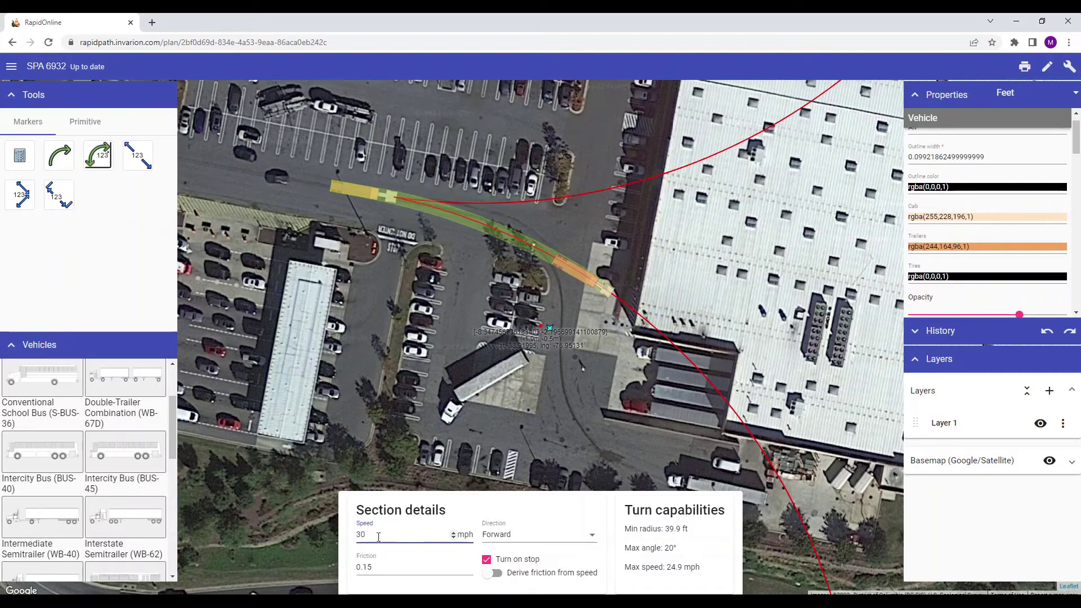
{"action": "double_click", "coordinate": [358, 534]}
Enter speed 5, then draw the path east, south past the parked cars, and east to the dock.
{"action": "type", "text": "5"}
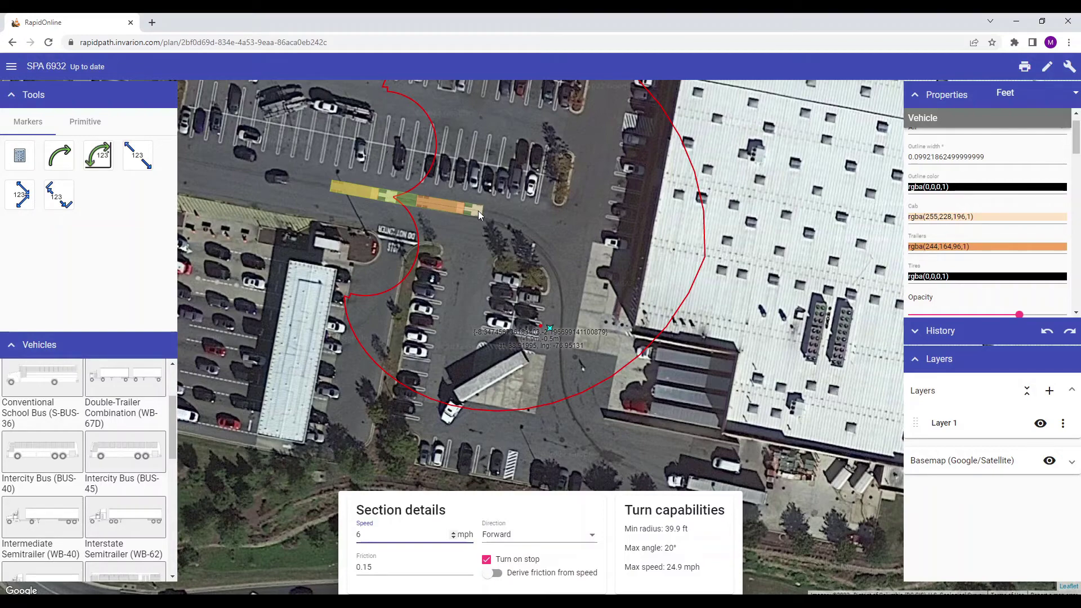
{"action": "left_click", "coordinate": [478, 211]}
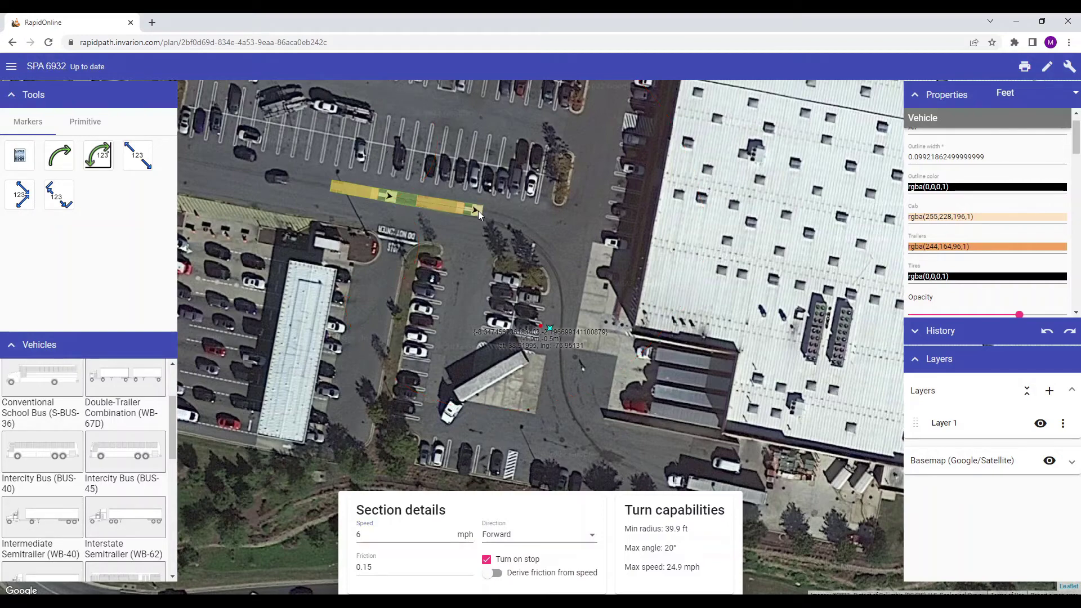
{"action": "left_click", "coordinate": [550, 241]}
{"action": "left_click", "coordinate": [564, 278]}
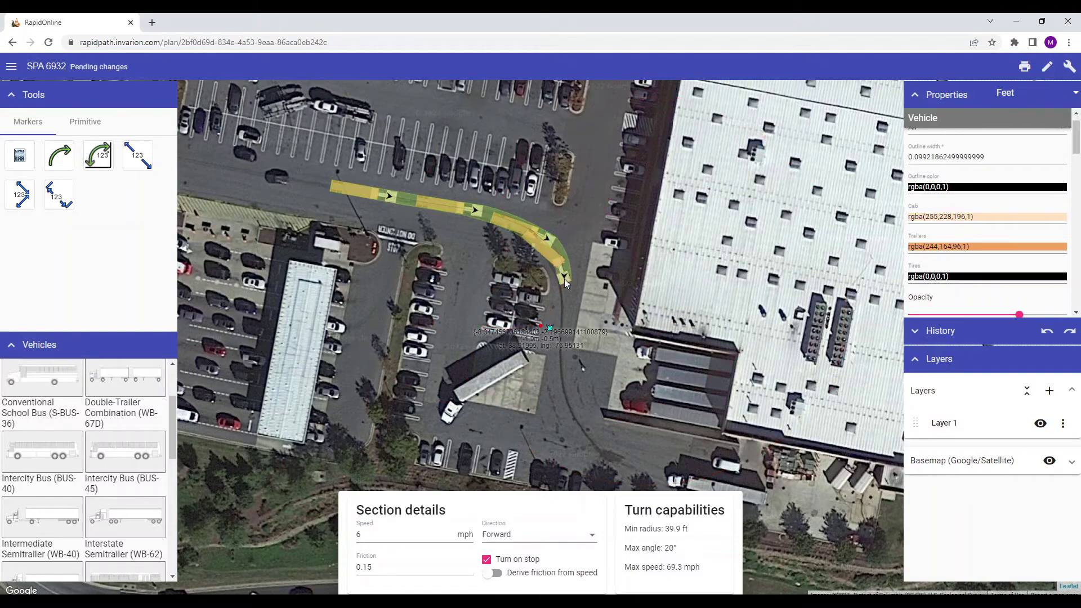
{"action": "left_click", "coordinate": [556, 369]}
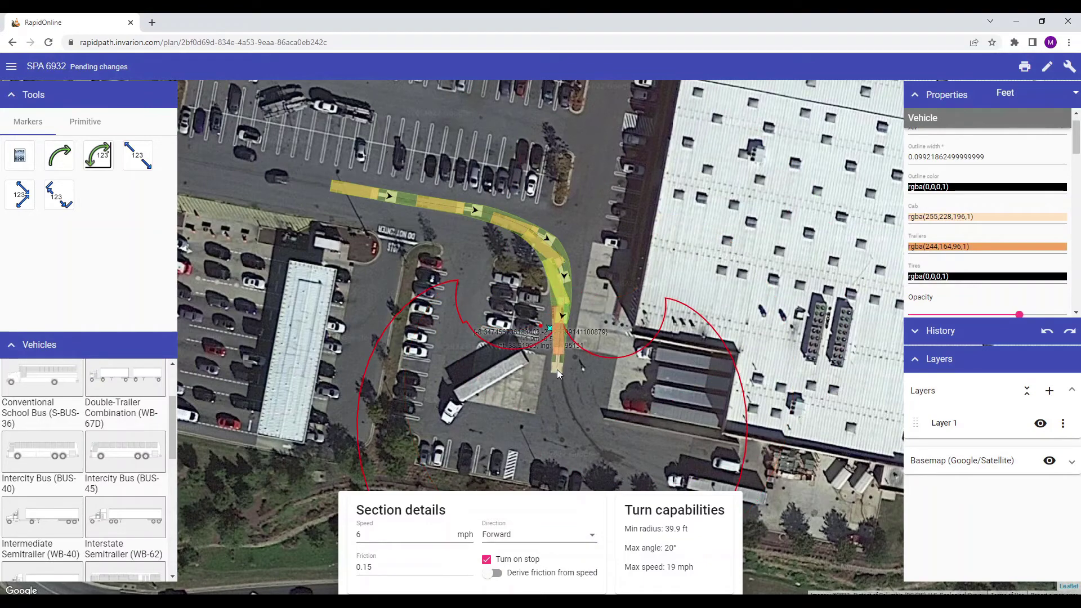
{"action": "left_click", "coordinate": [583, 421]}
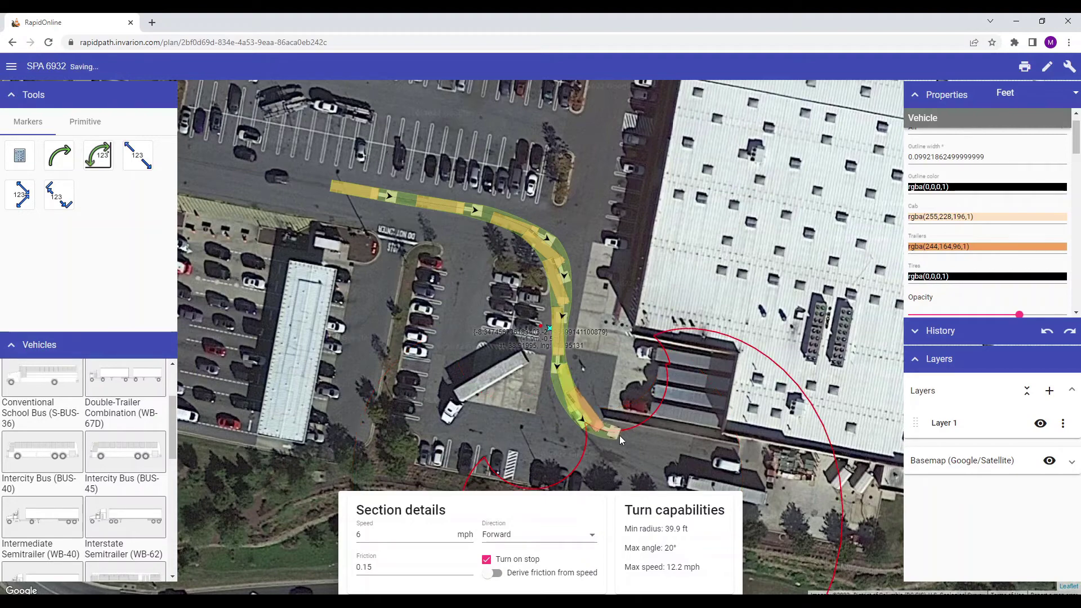
{"action": "left_click", "coordinate": [622, 436]}
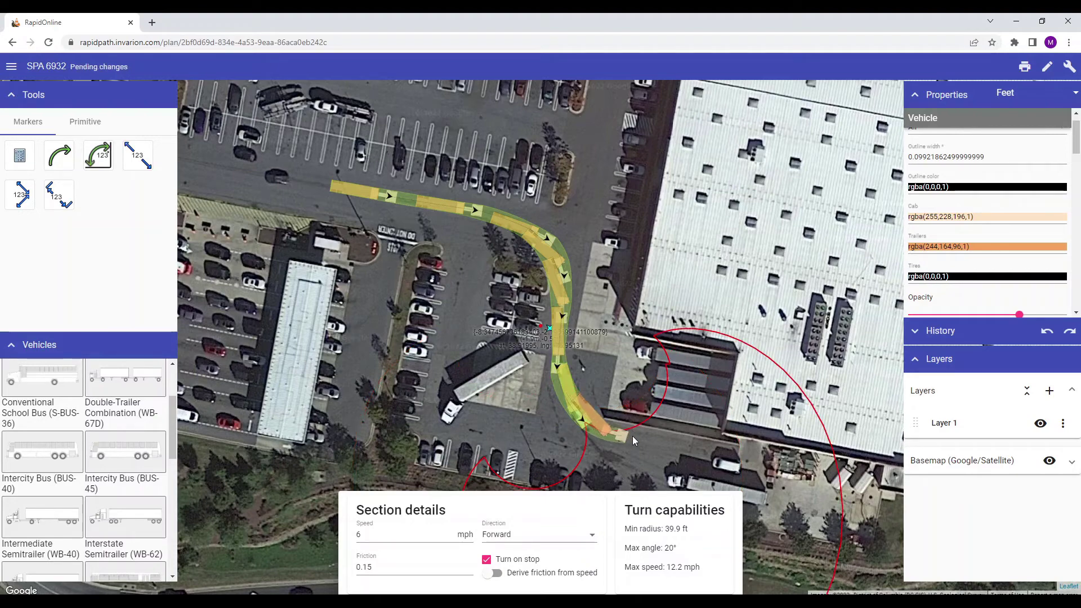
{"action": "left_click", "coordinate": [687, 445]}
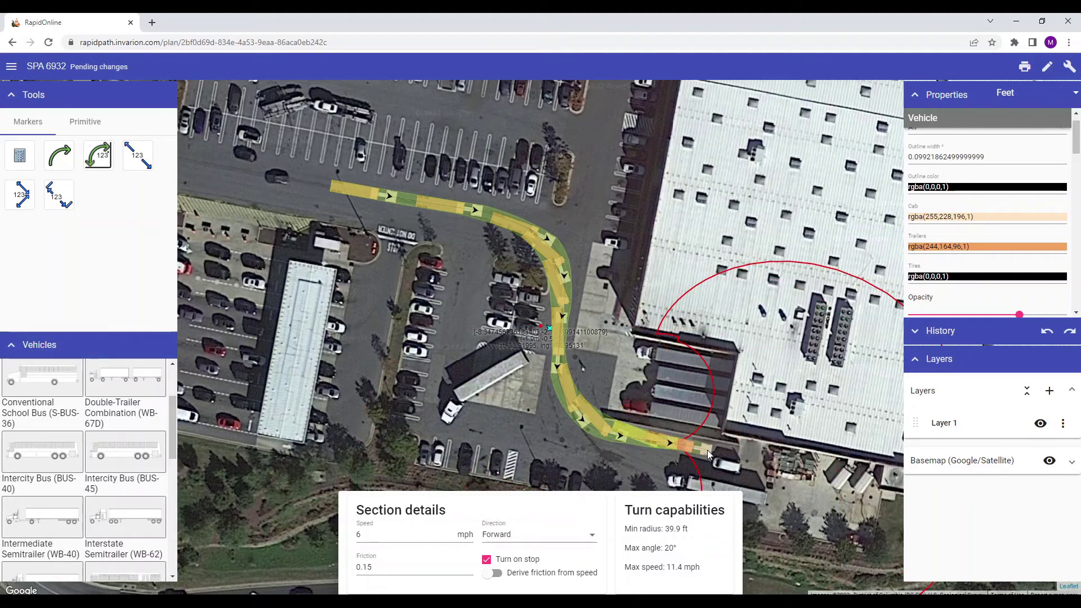
{"action": "left_click", "coordinate": [707, 451]}
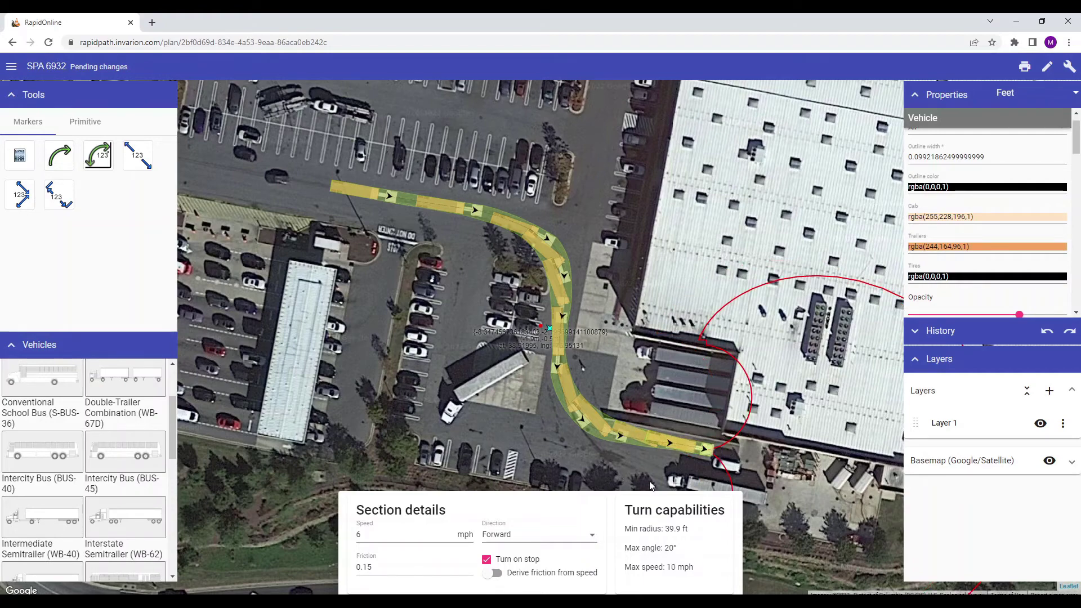
Switch the next section's direction to Backward, then back to Forward.
{"action": "left_click", "coordinate": [595, 538]}
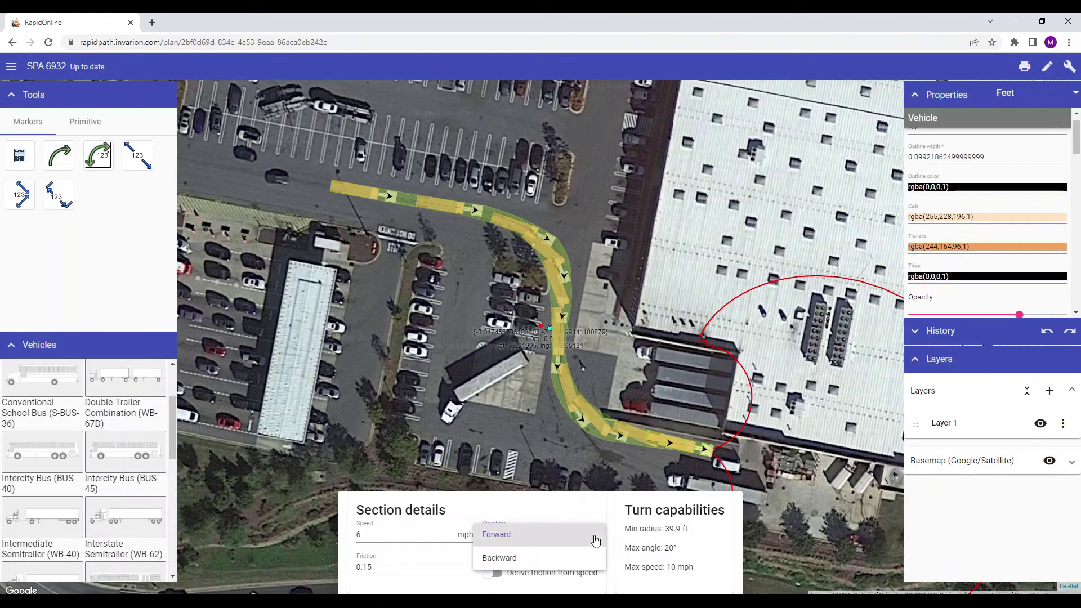
{"action": "left_click", "coordinate": [559, 558]}
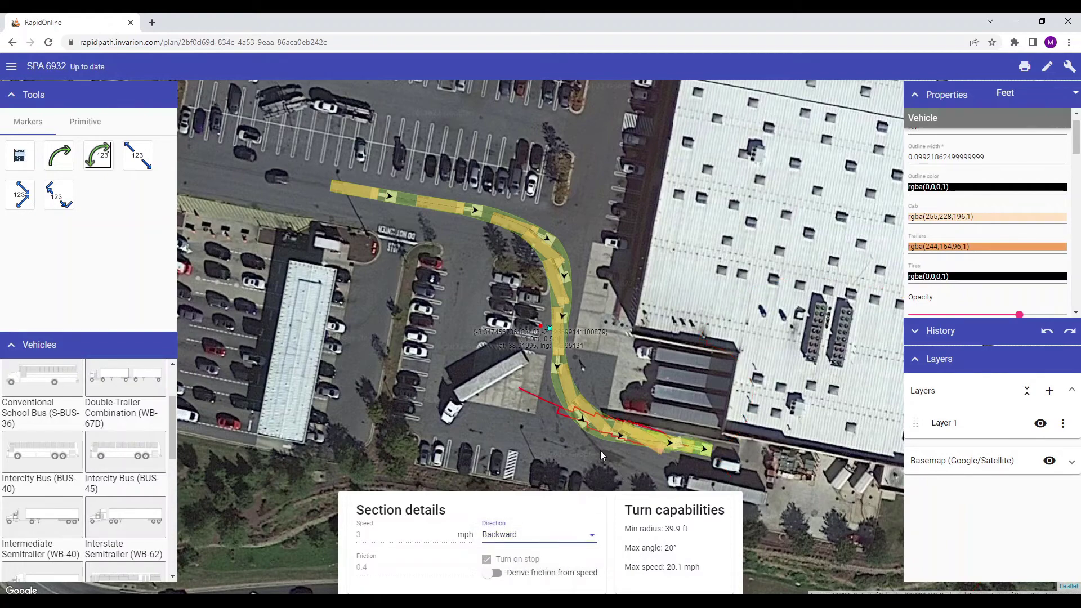
{"action": "left_click", "coordinate": [585, 534]}
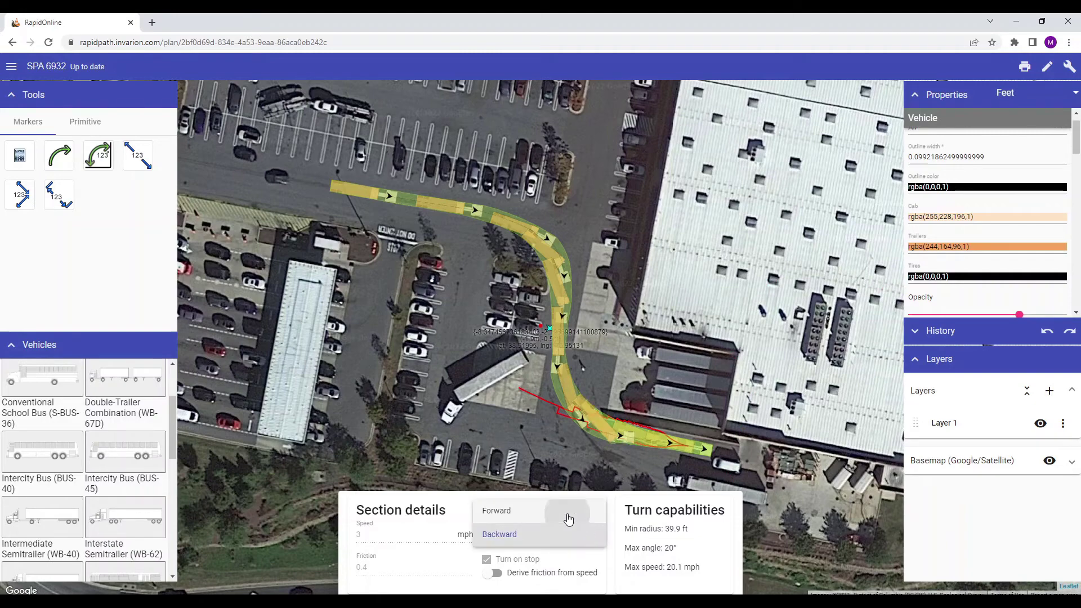
{"action": "left_click", "coordinate": [568, 518]}
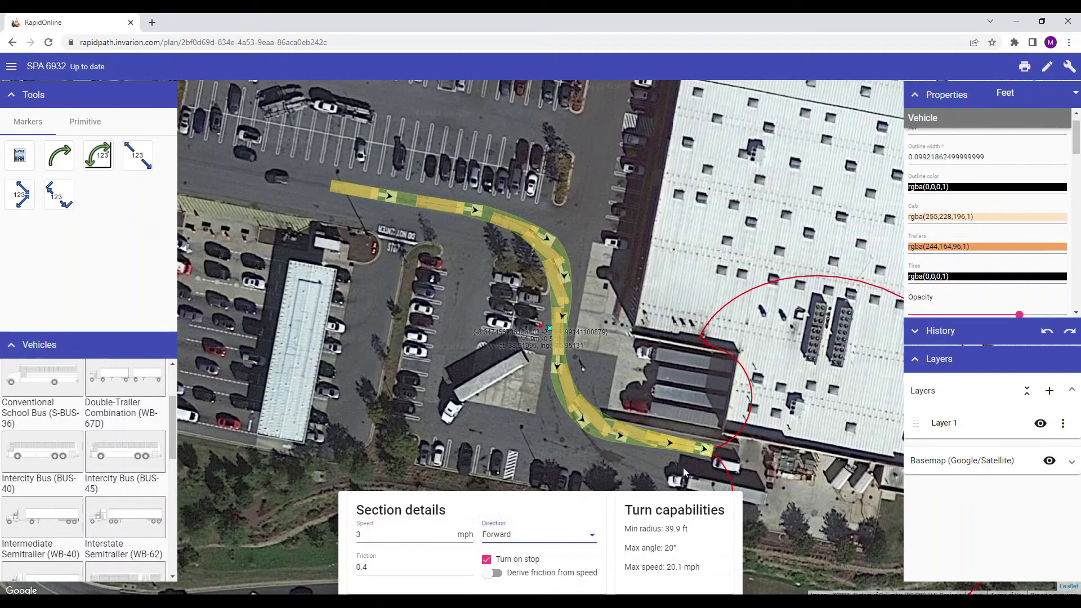
End drawing the swept path and select it for editing.
{"action": "right_click", "coordinate": [721, 360]}
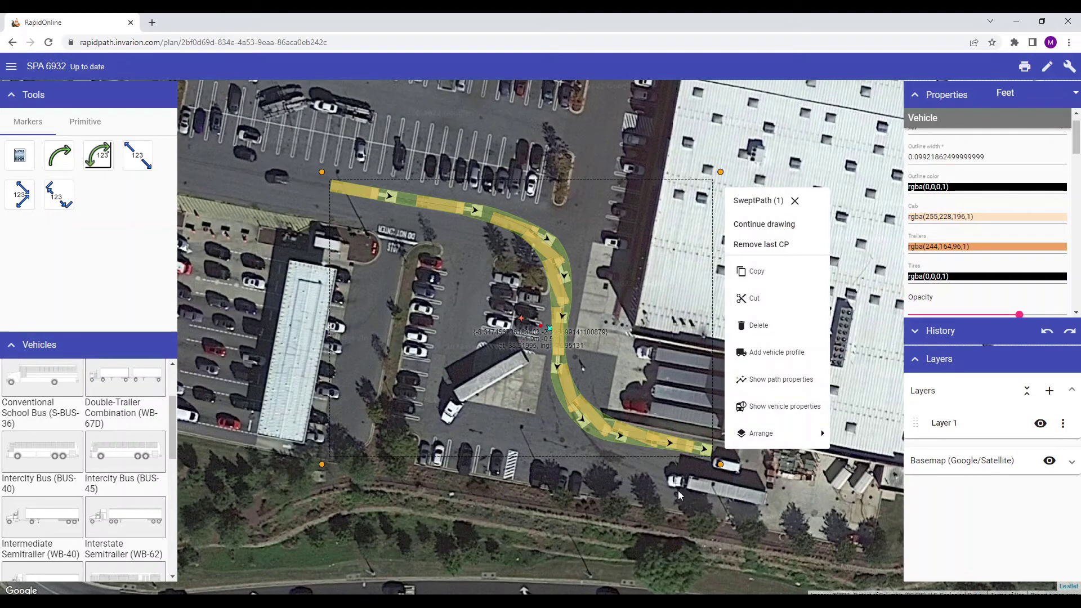
{"action": "left_click", "coordinate": [678, 491]}
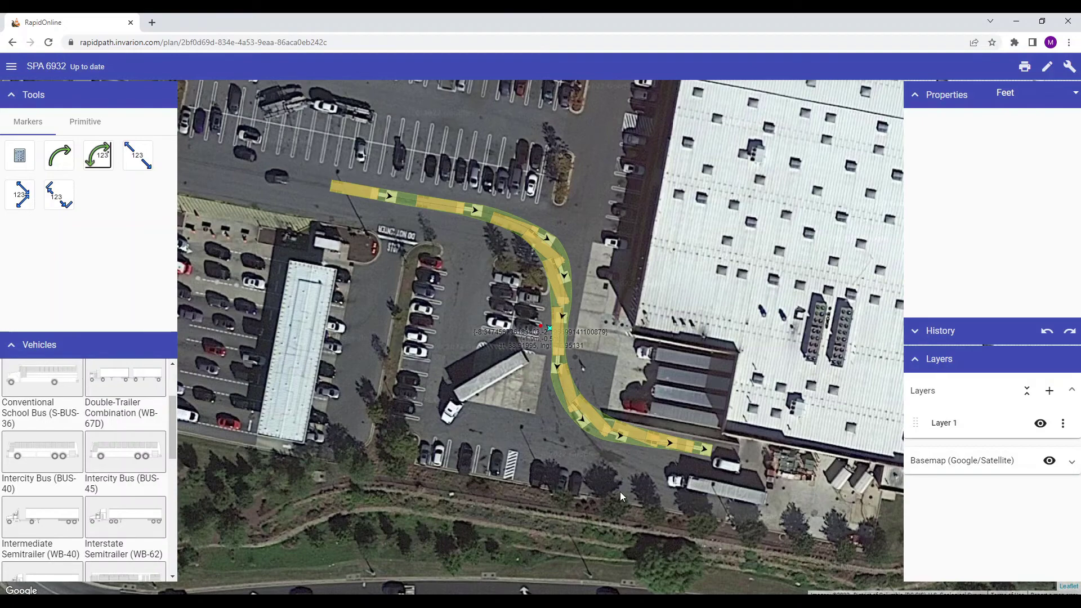
{"action": "left_click", "coordinate": [561, 276]}
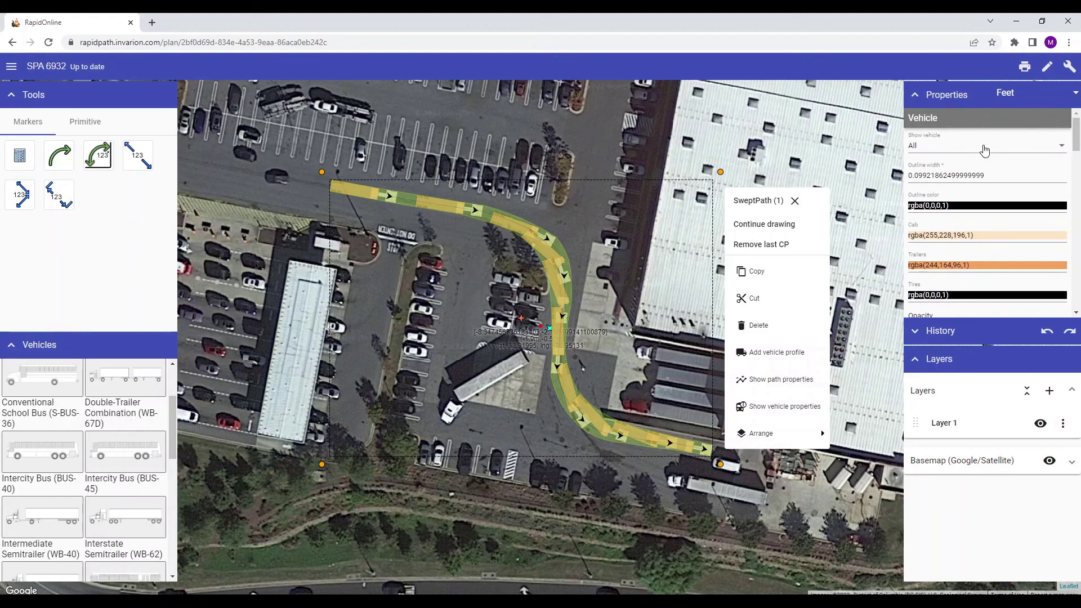
Set Show vehicle to Start, then change it to Both.
{"action": "left_click", "coordinate": [1062, 148]}
{"action": "left_click", "coordinate": [1012, 174]}
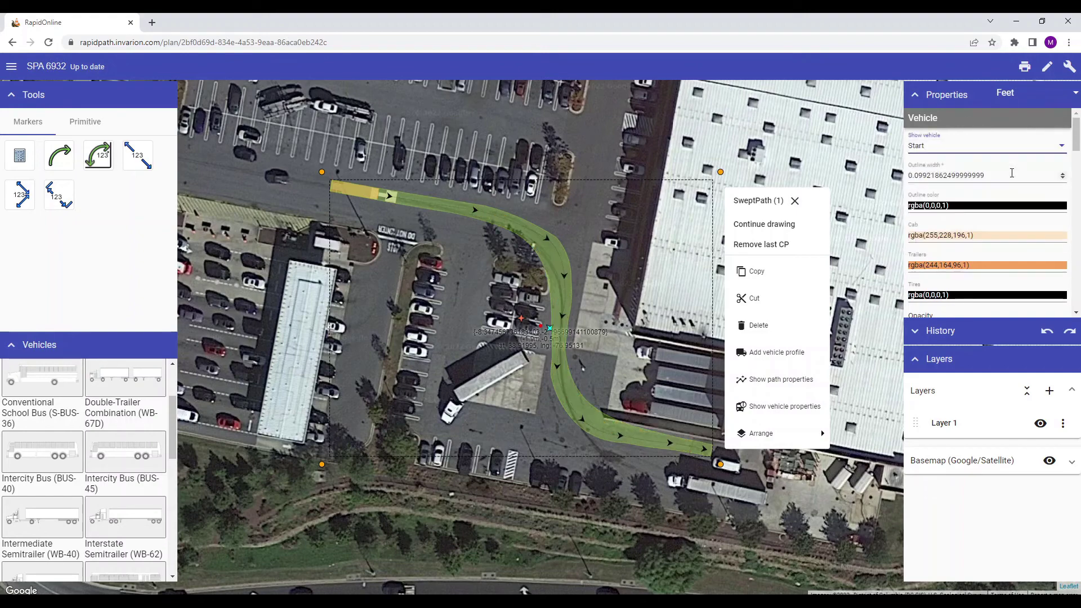
{"action": "left_click", "coordinate": [1058, 151]}
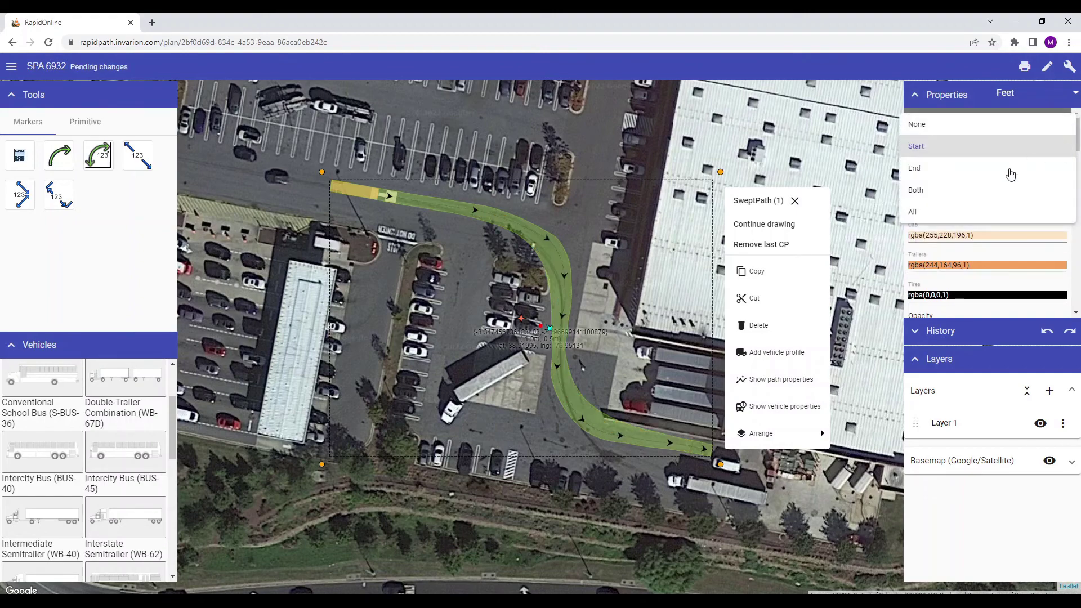
{"action": "left_click", "coordinate": [1001, 190]}
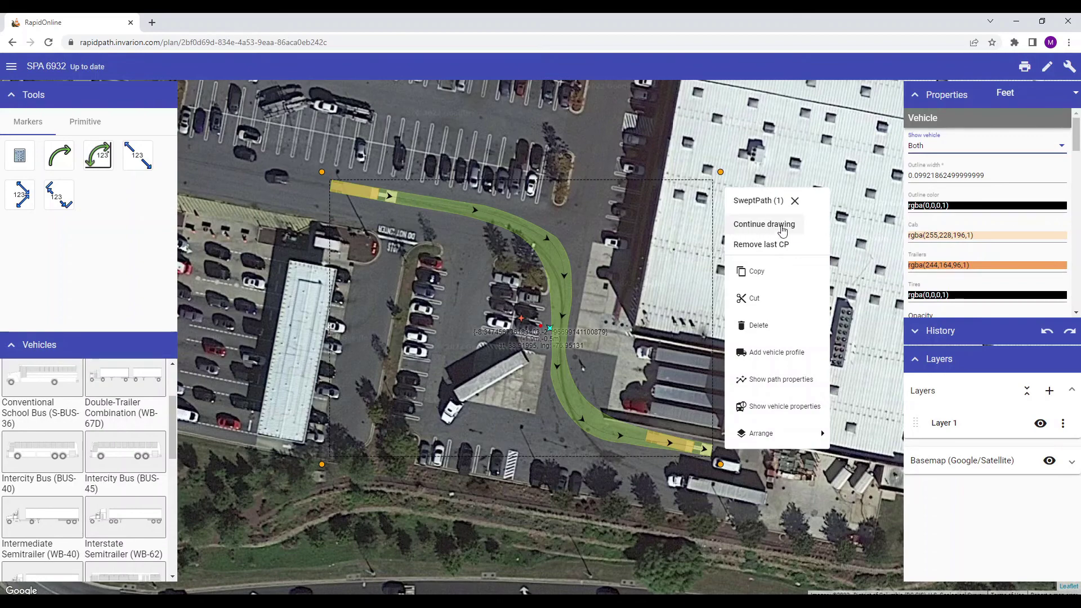
Resume drawing, then stop without adding any points and deselect the path.
{"action": "left_click", "coordinate": [766, 225]}
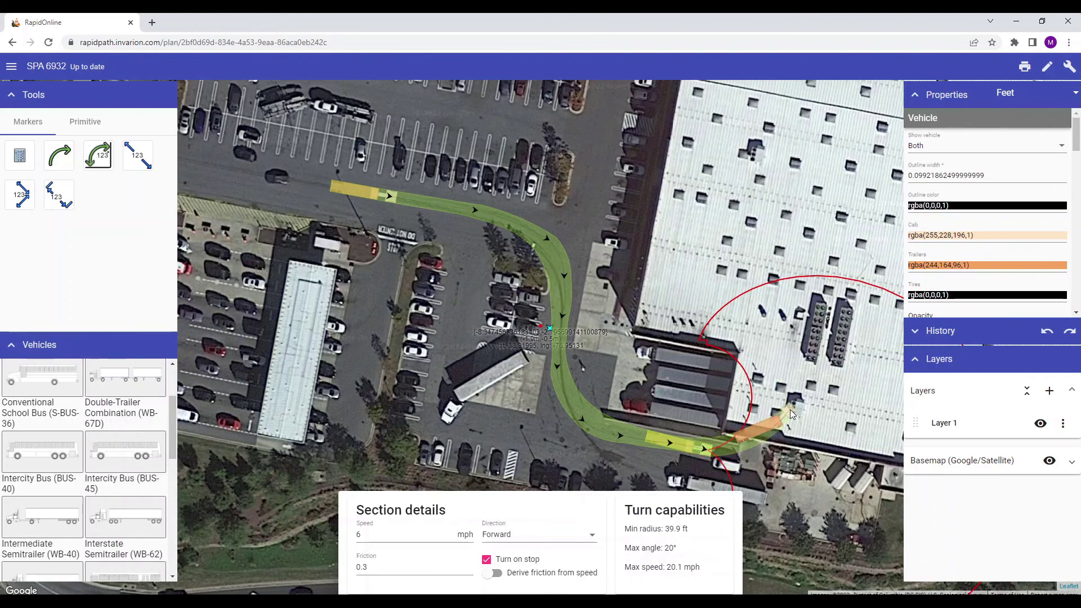
{"action": "right_click", "coordinate": [789, 410]}
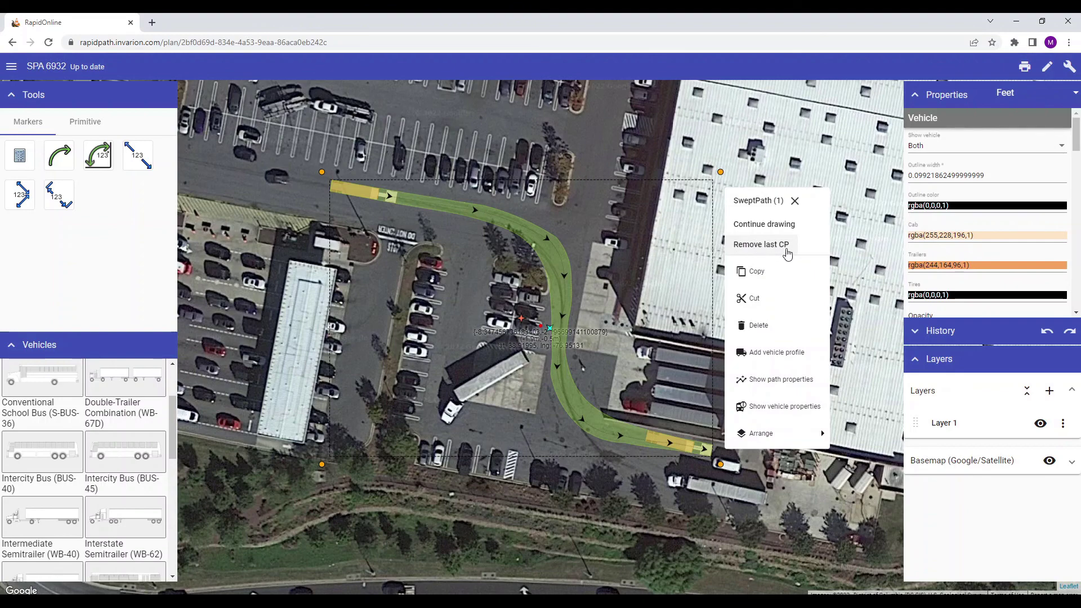
{"action": "left_click", "coordinate": [759, 168]}
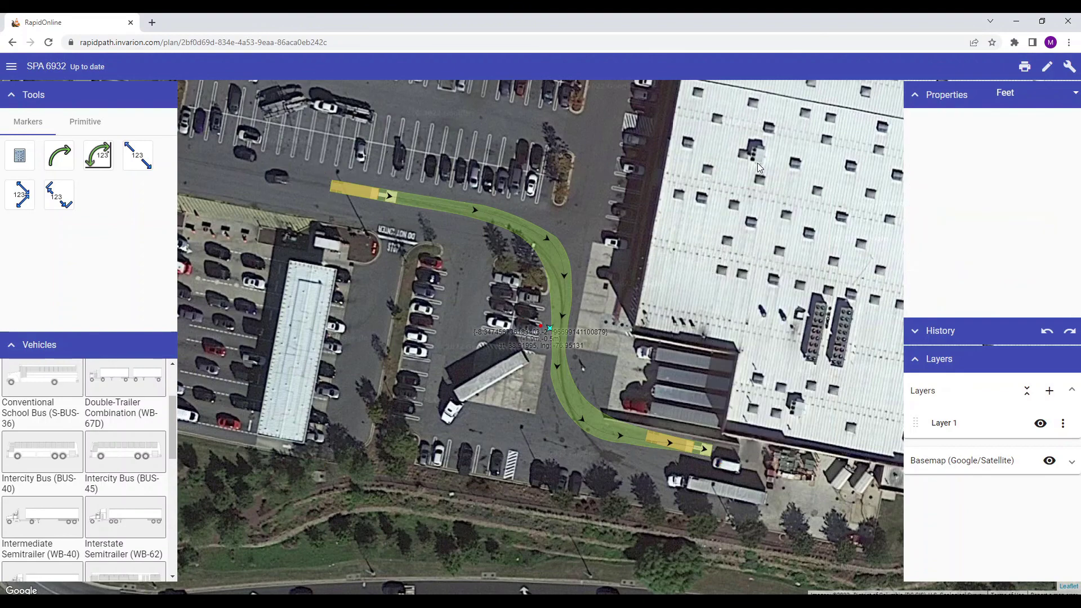